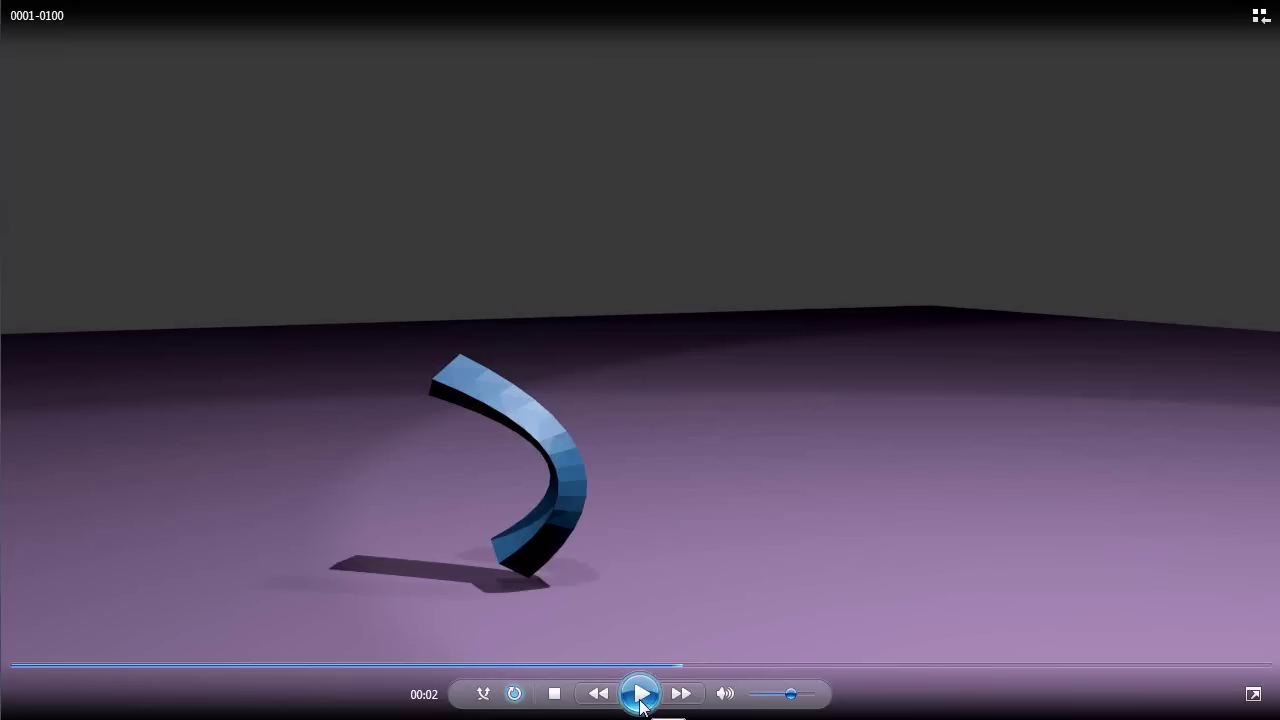
Play the rendered 0001-0100 bending animation in Windows Media Player.
left_click(641, 700)
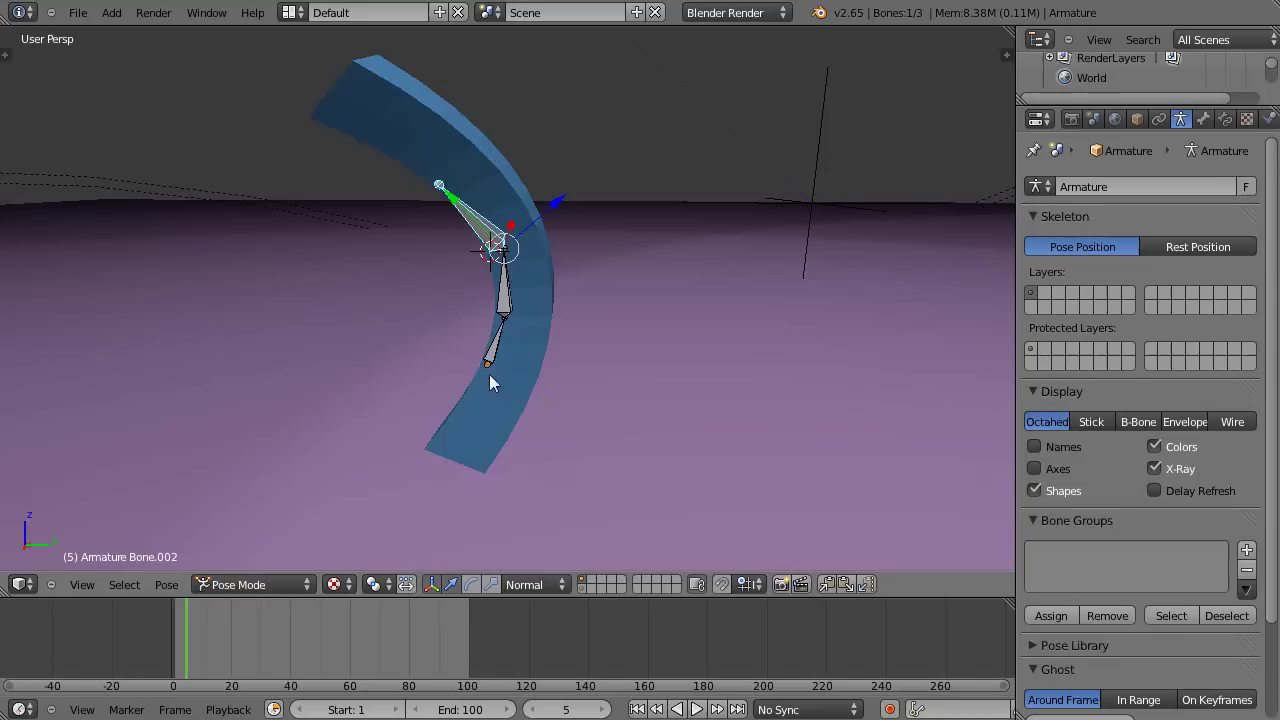
Orbit around the bent bar and select the armature's top bone in Pose Mode.
mouse_move(592, 441)
middle_mouse_down()
mouse_move(721, 444)
mouse_move(604, 448)
middle_mouse_up()
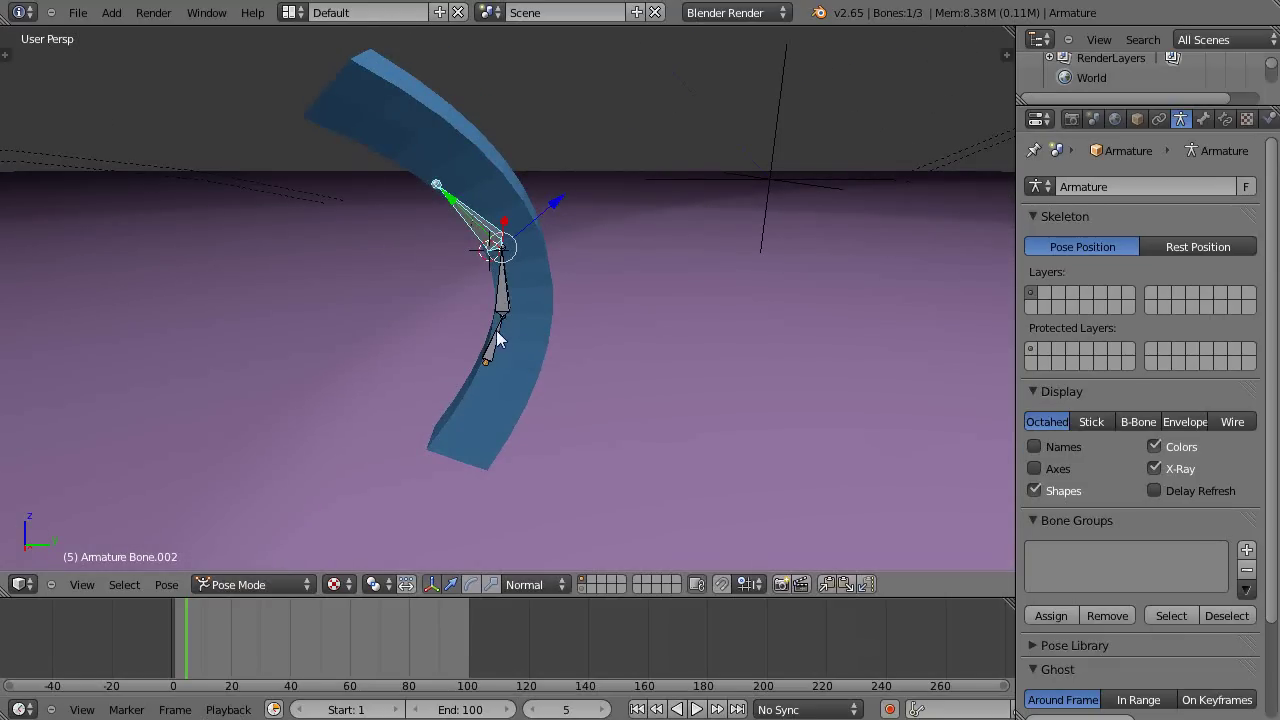
right_click(575, 327)
Move the top bone upright so the blue bar stands straight.
key("g")
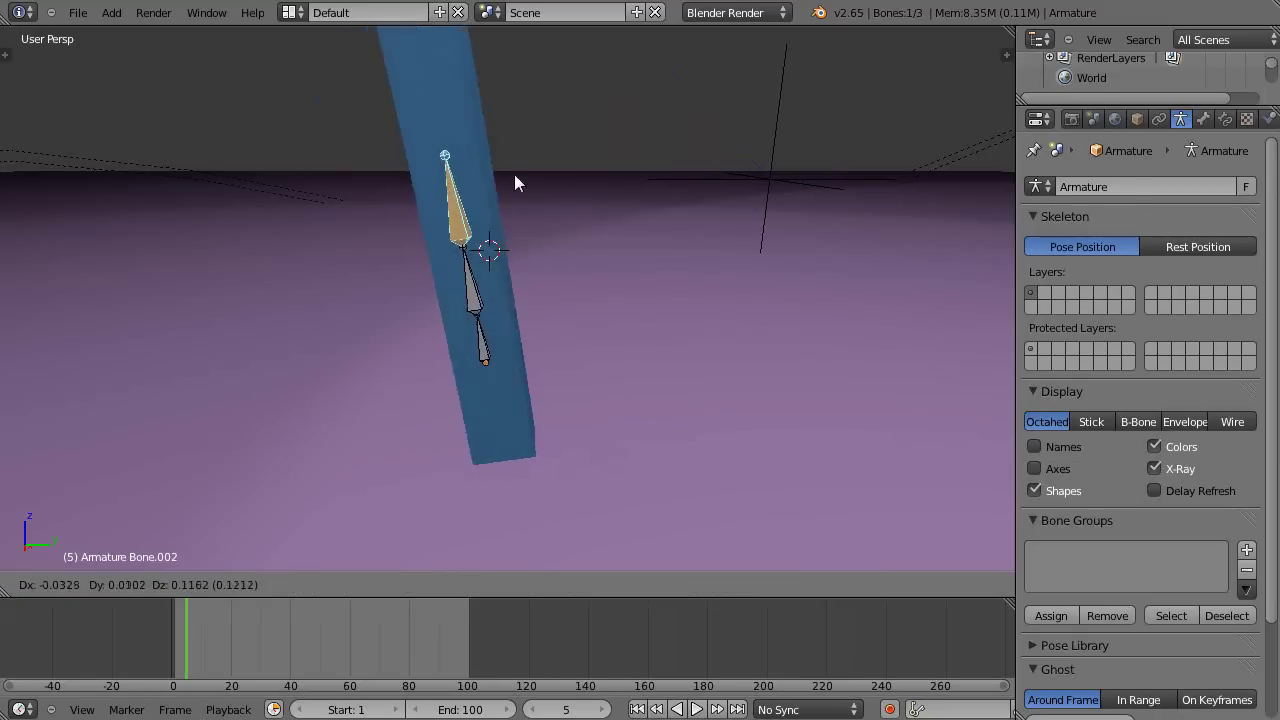
left_click(526, 180)
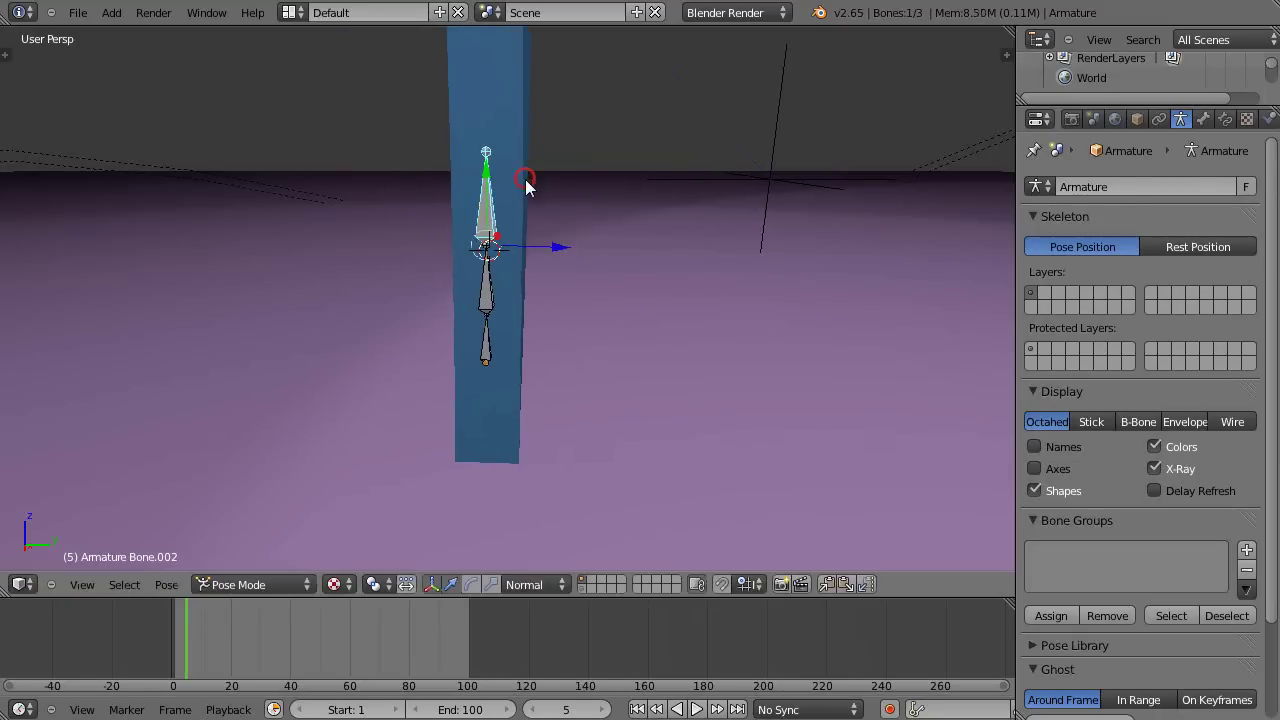
scroll(460, 250, "down", 5)
middle_click_drag(388, 320, 306, 337)
scroll(471, 337, "up", 3)
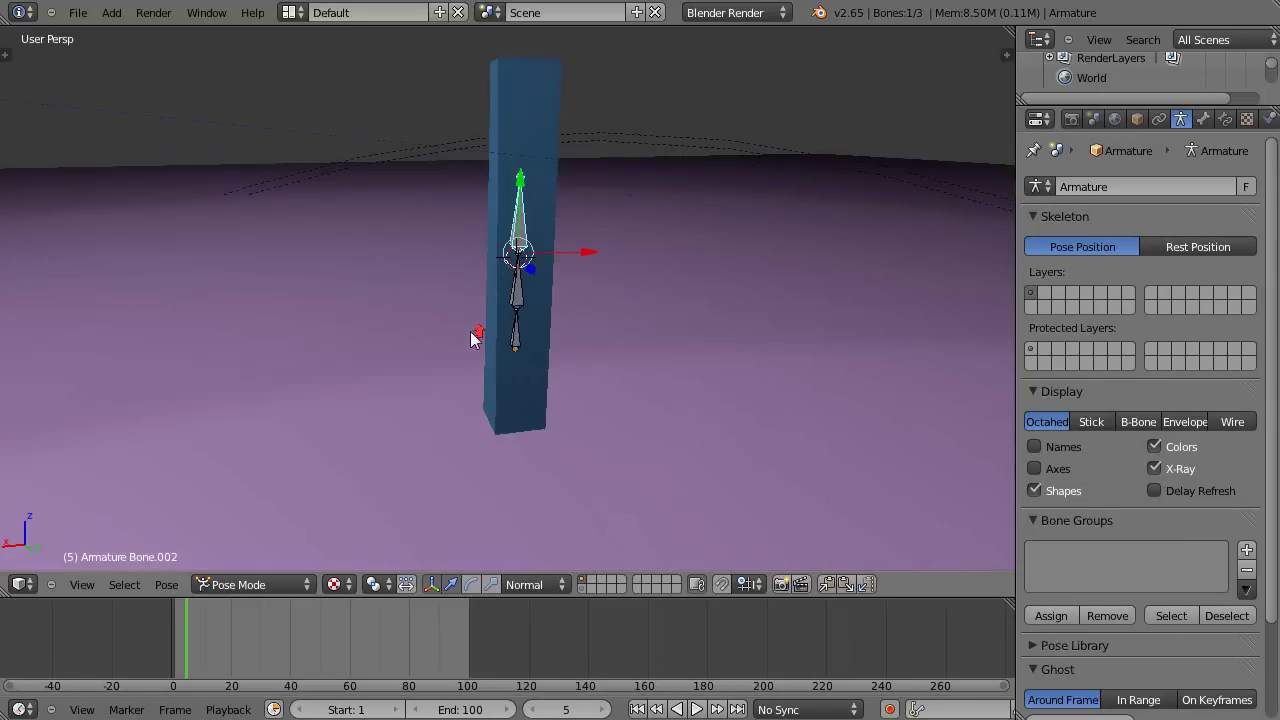
middle_click_drag(474, 337, 427, 417)
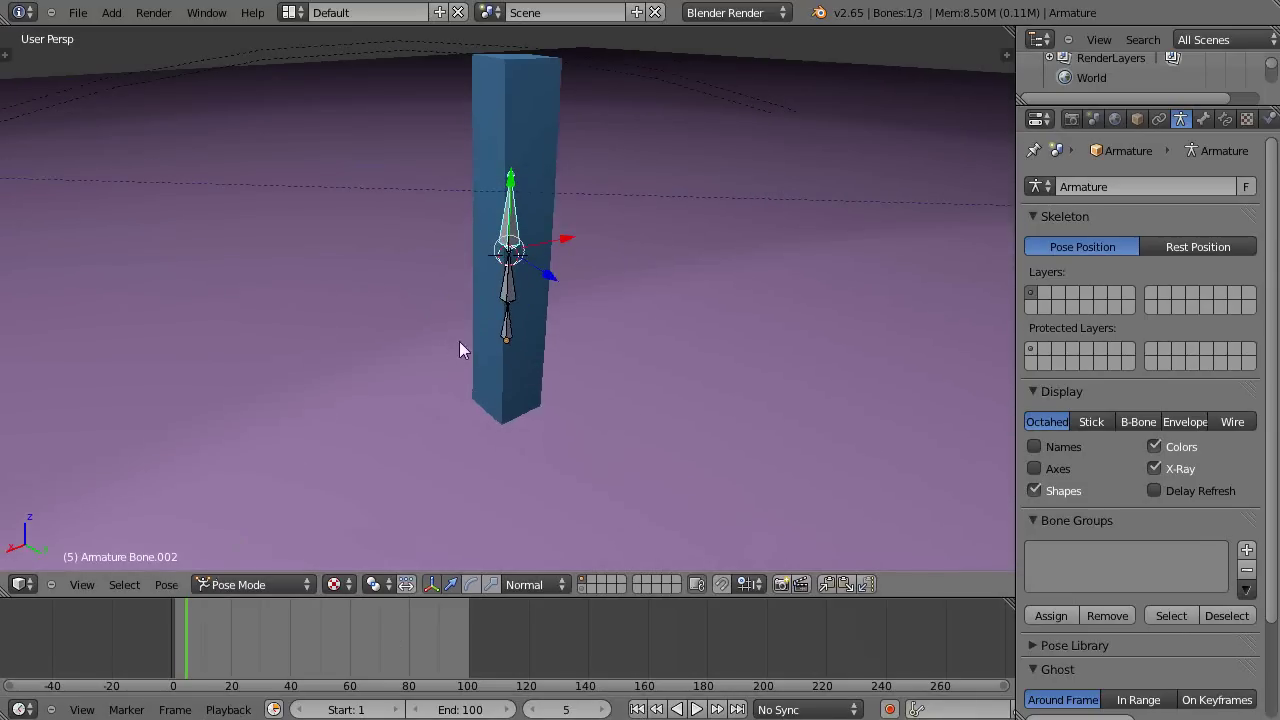
Switch the armature back to Object Mode using the Mode dropdown.
key("Tab")
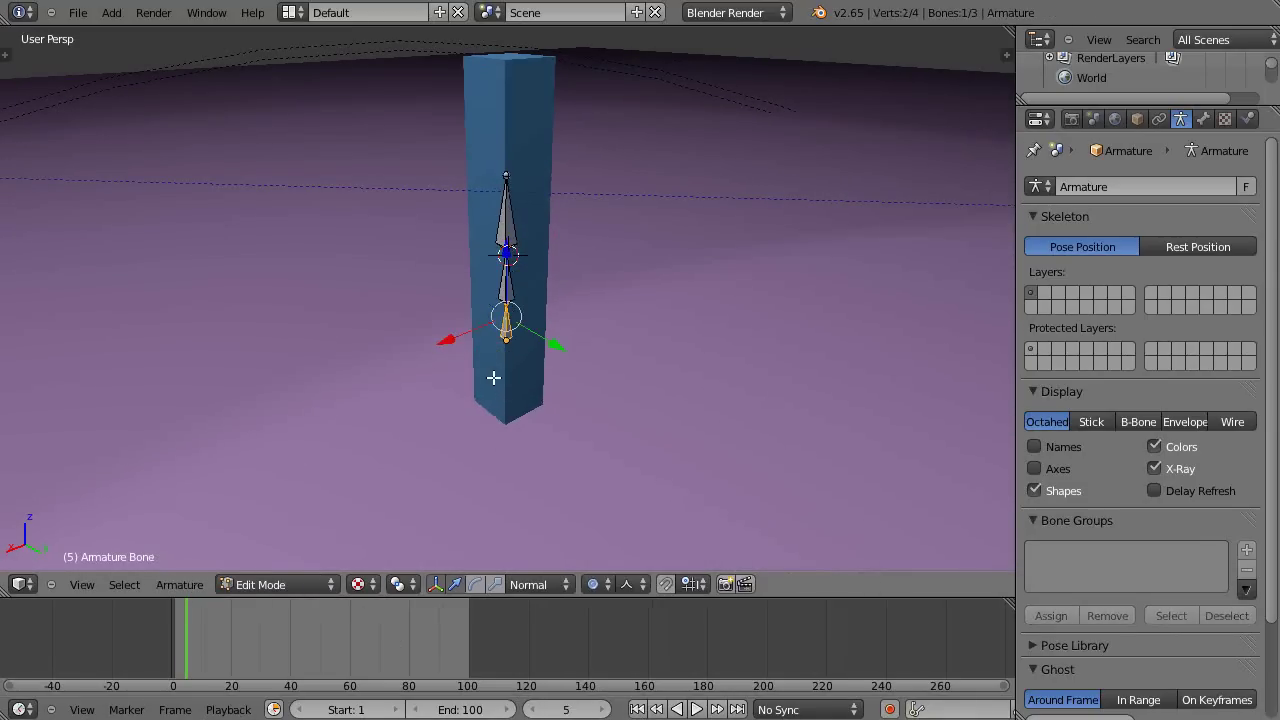
left_click(250, 585)
left_click(282, 526)
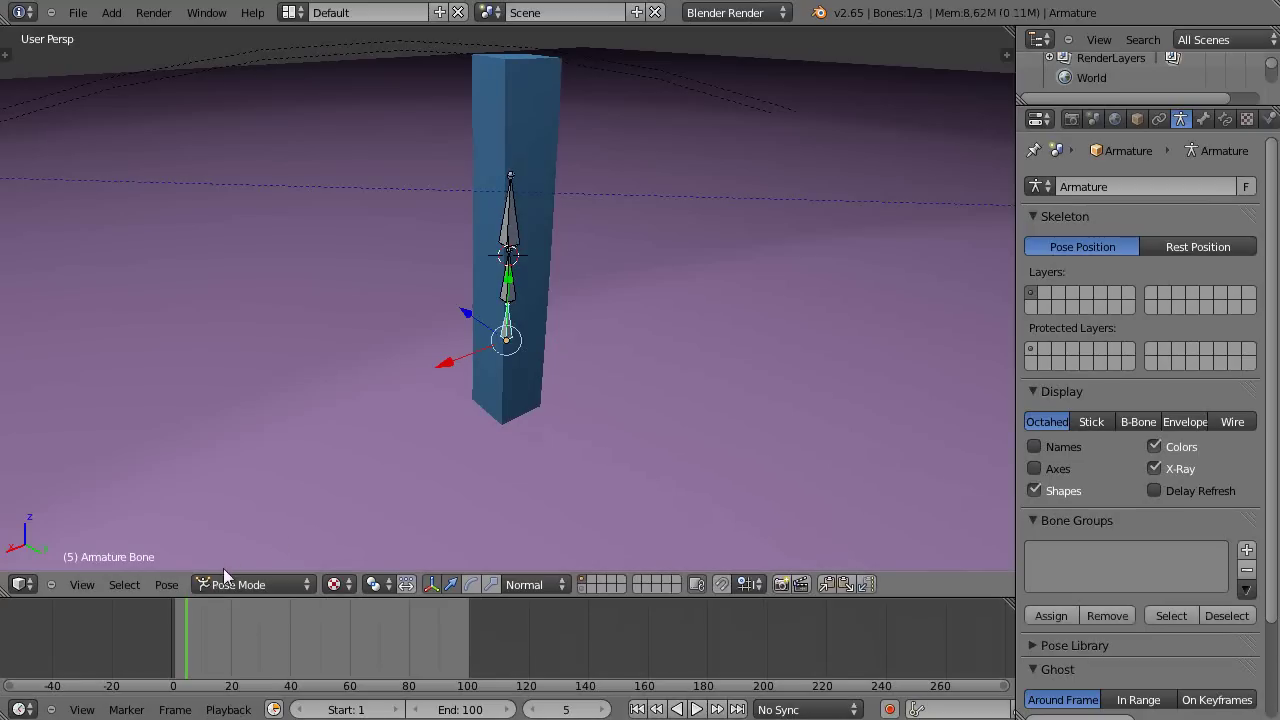
left_click(250, 585)
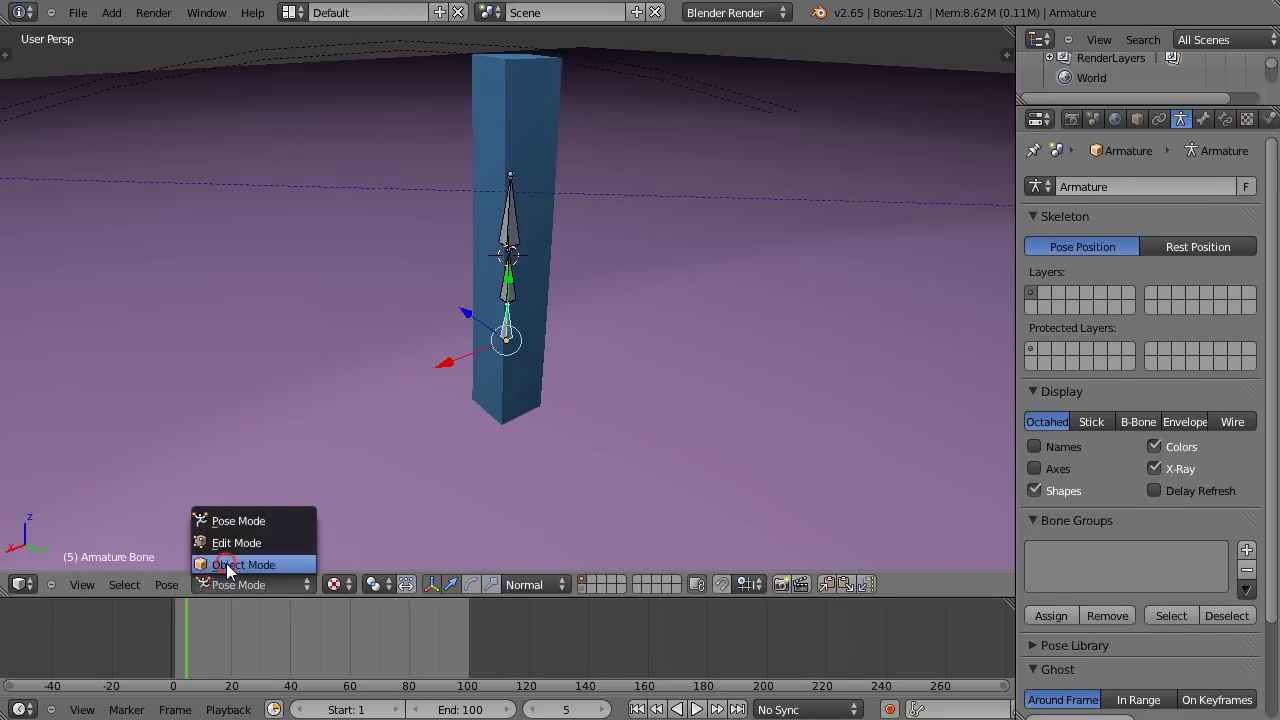
left_click(229, 563)
Select the armature and return it to Pose Mode.
right_click(442, 455)
right_click(497, 400)
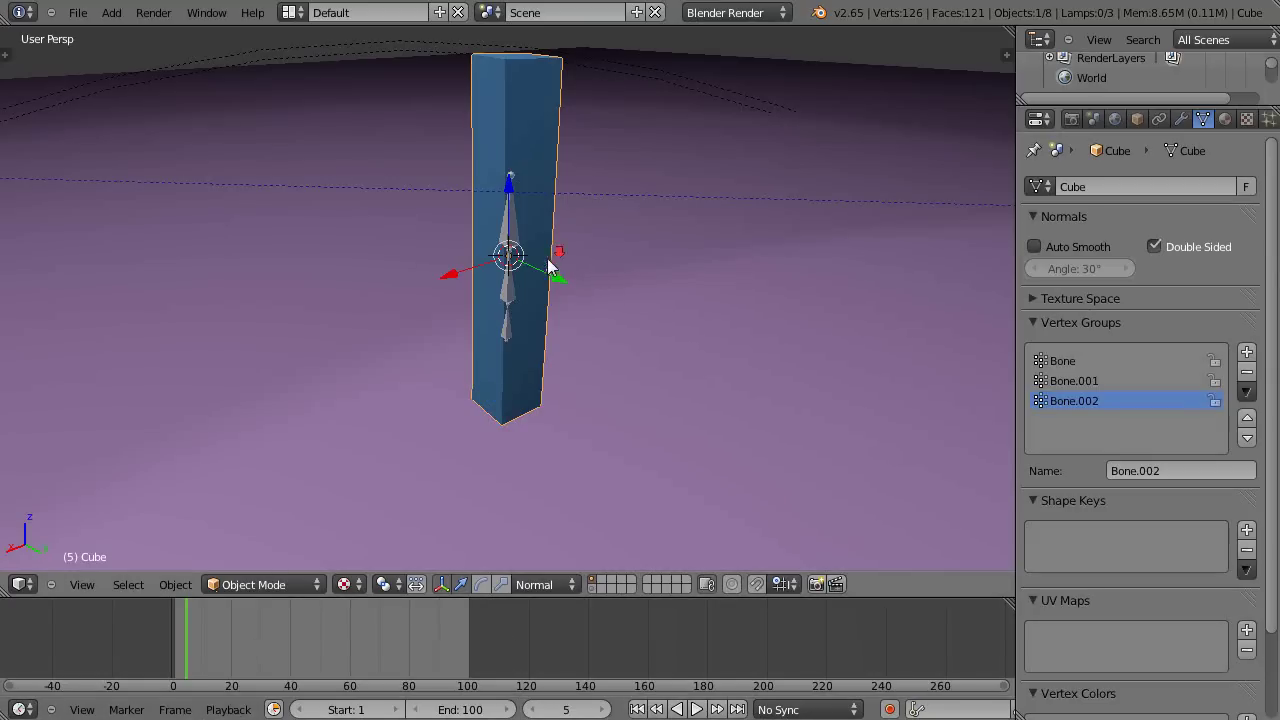
scroll(548, 265, "down", 4)
scroll(548, 272, "up", 3)
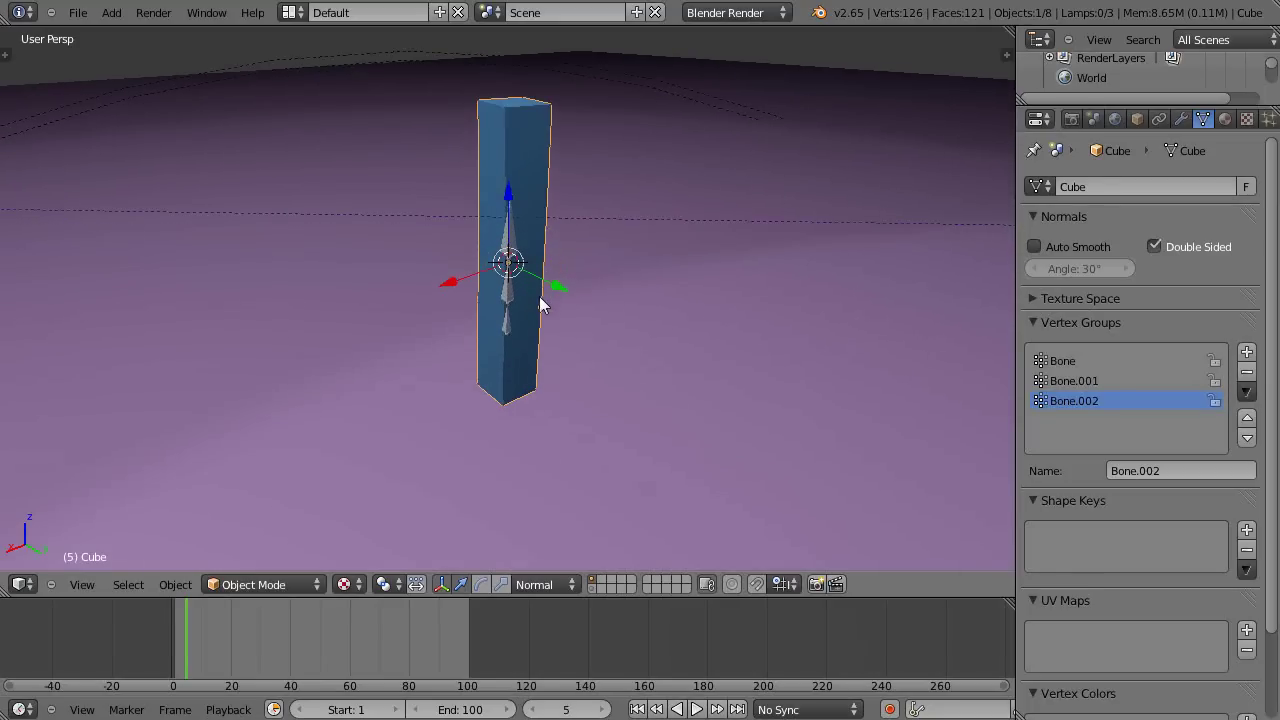
right_click(505, 238)
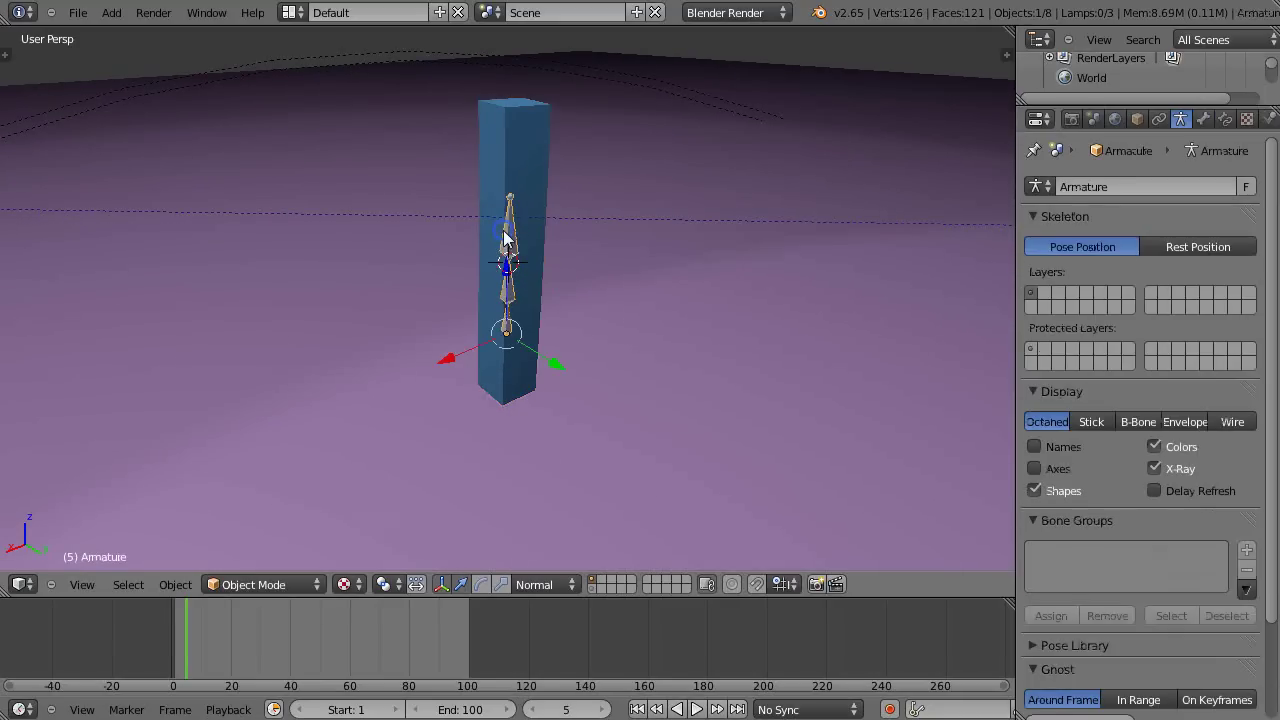
key("ctrl+Tab")
key("ctrl+Tab")
key("ctrl+Tab")
Move the armature's top bone to bend the bar back into an arc.
right_click(508, 250)
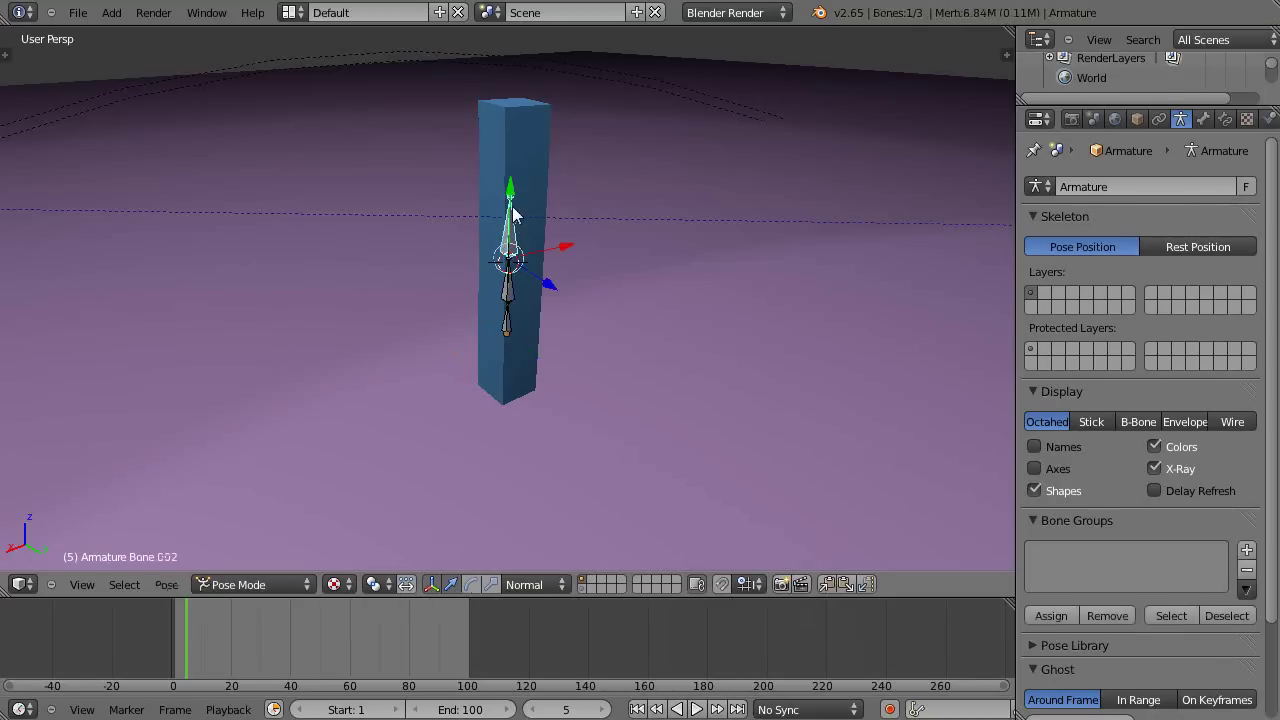
key("g")
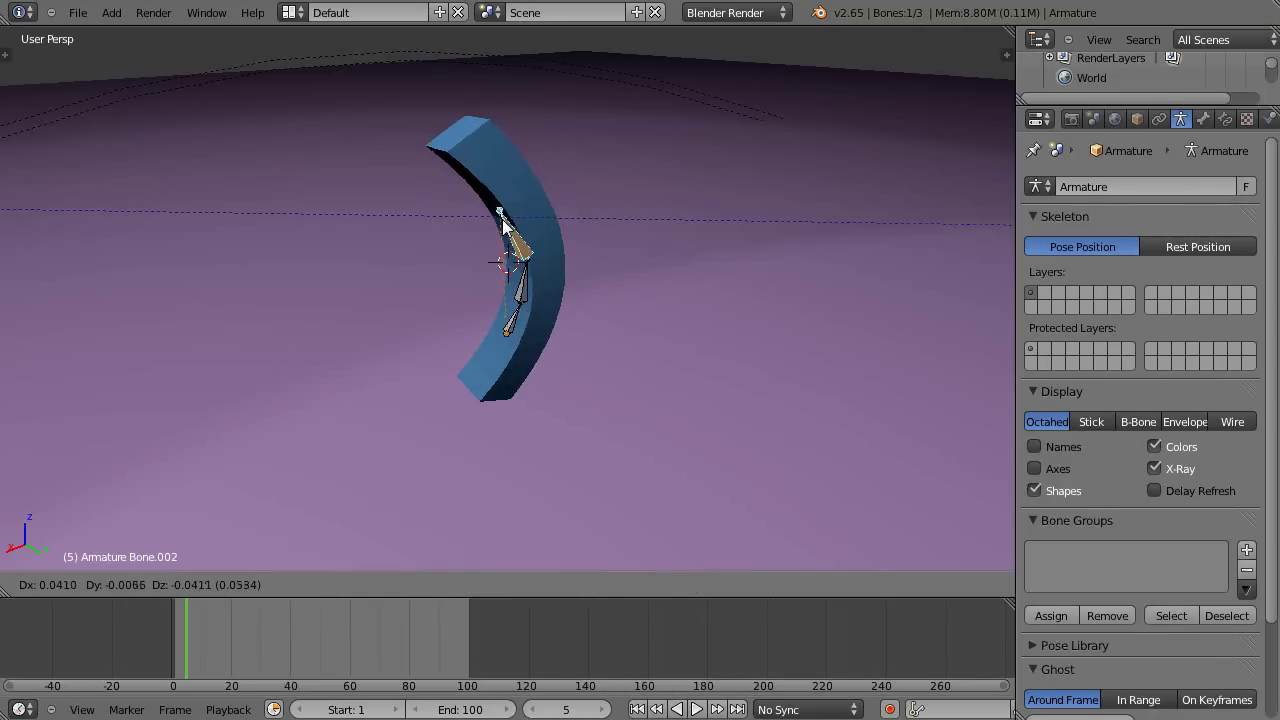
left_click(503, 225)
middle_click_drag(563, 409, 529, 313)
In Object Mode, snap the 3D cursor to the selected bar mesh.
key("ctrl+Tab")
right_click(554, 300)
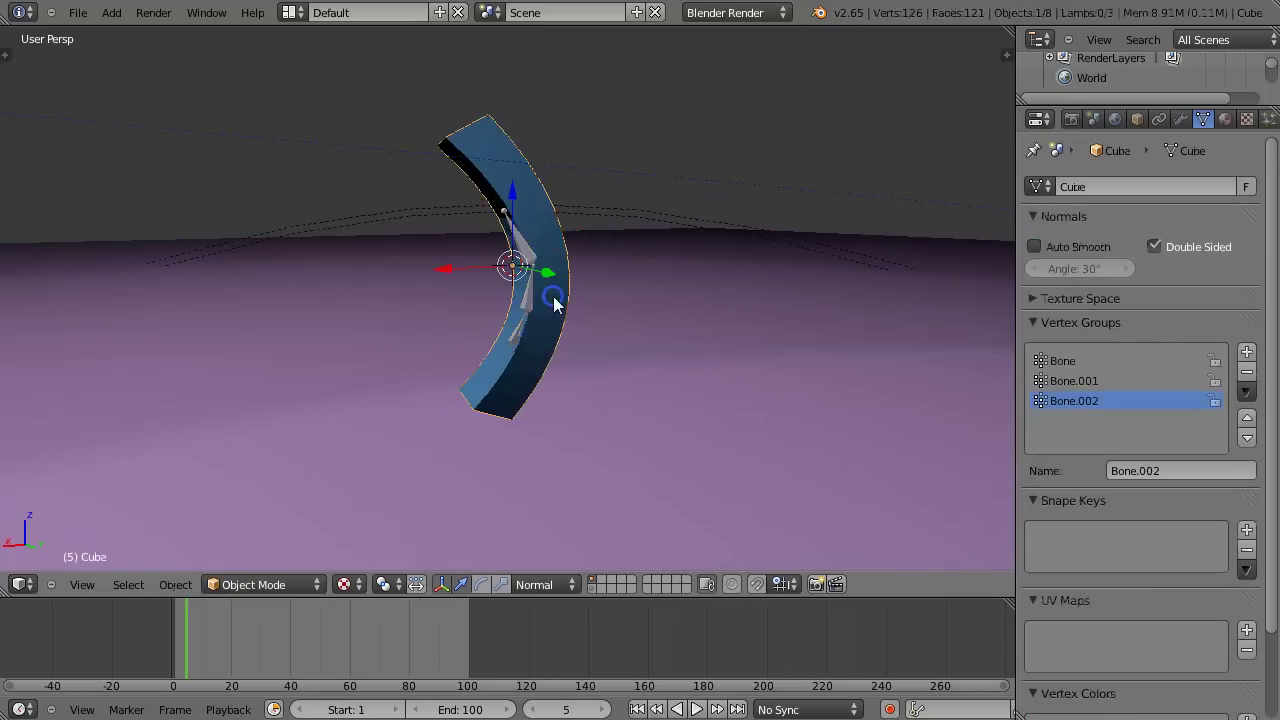
key("shift+s")
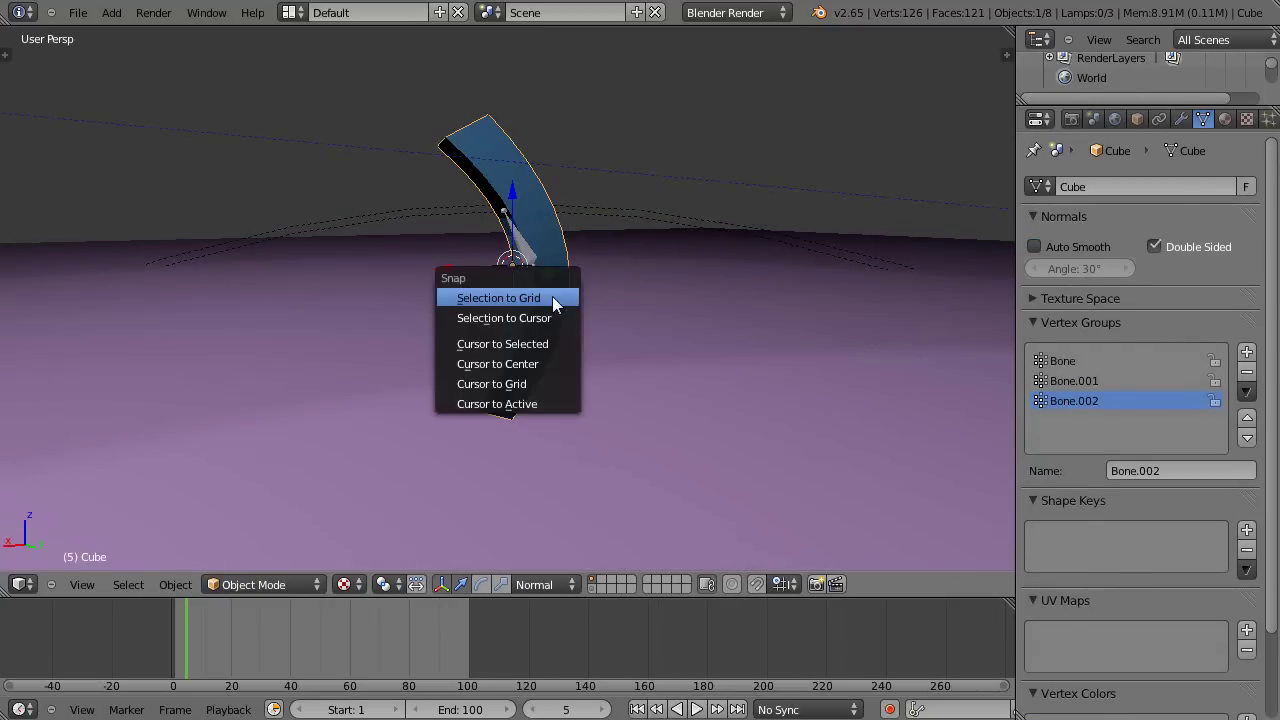
left_click(526, 341)
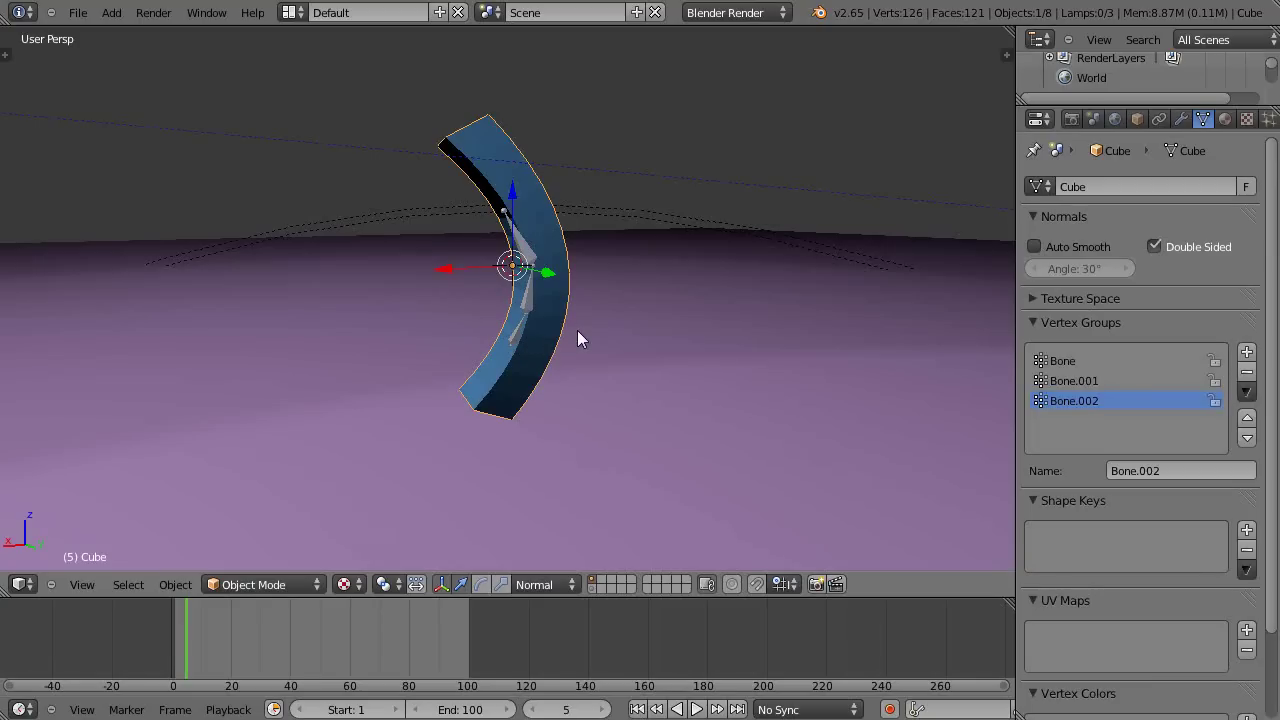
key("shift+a")
Add a Bezier circle at the cursor and lower it along Z toward the bar's base.
mouse_move(538, 358)
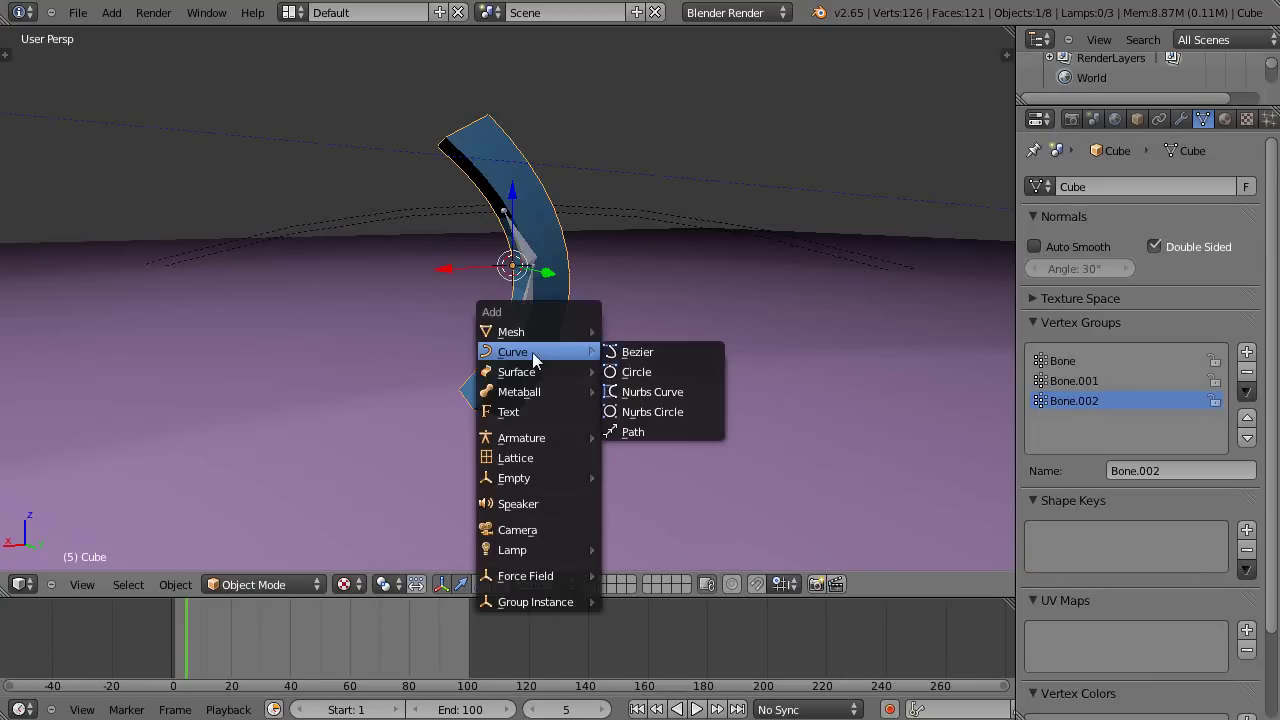
left_click(631, 372)
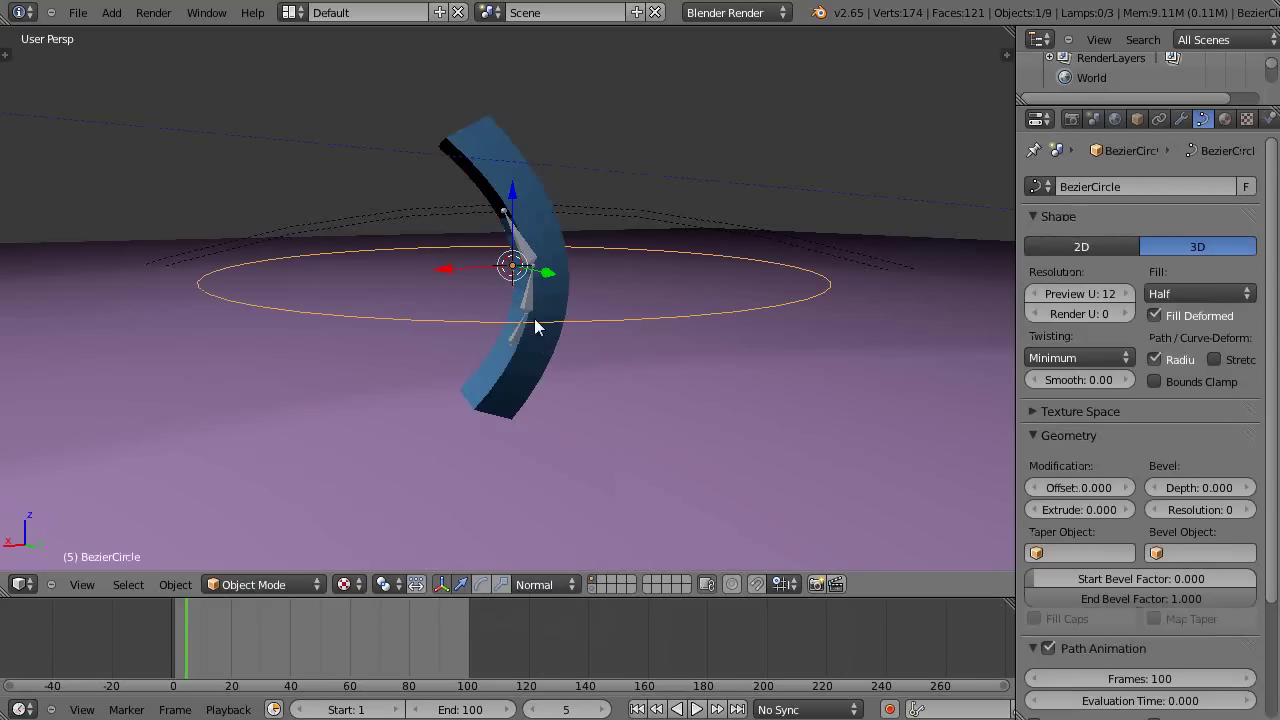
key("g")
key("z")
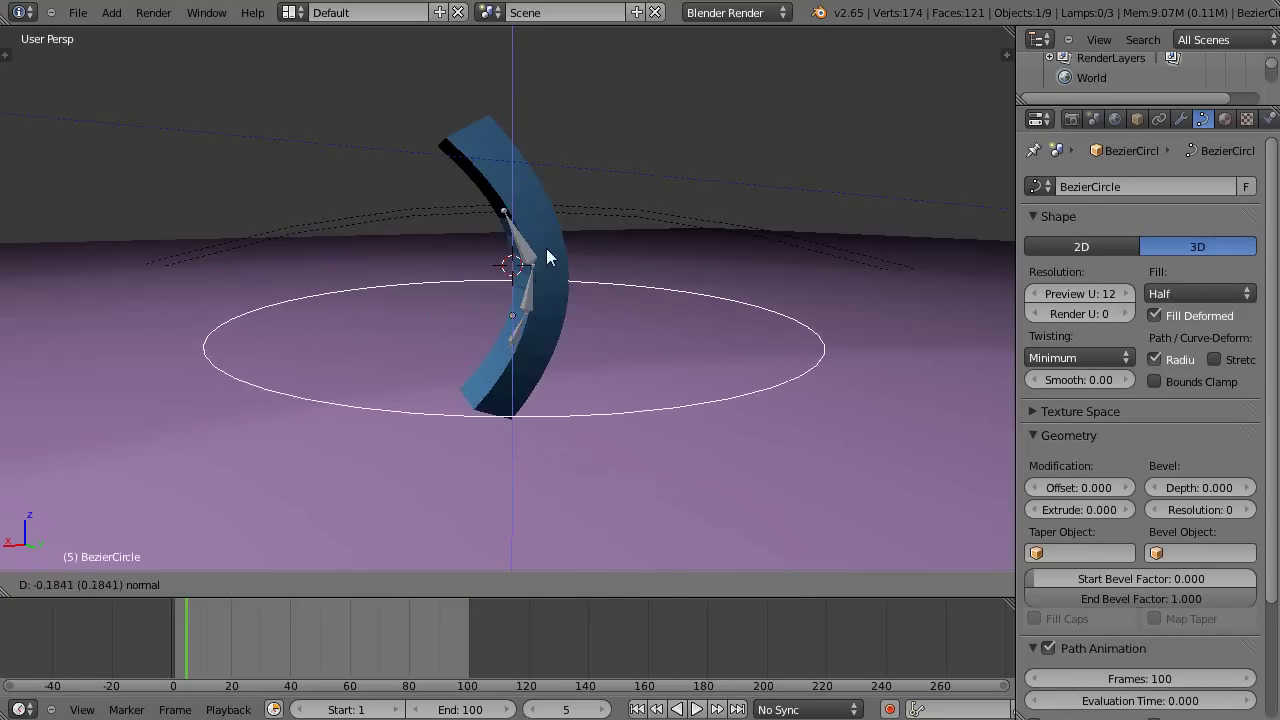
left_click(612, 335)
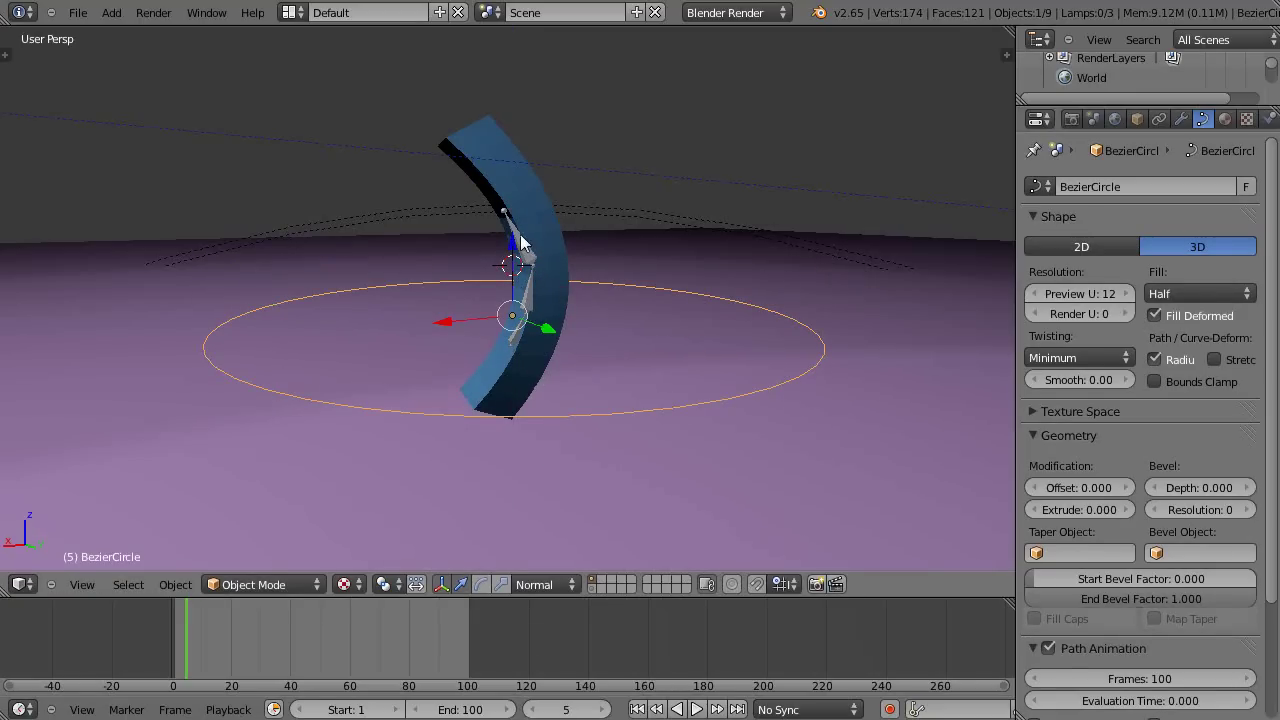
middle_click_drag(534, 384, 529, 320)
Select the armature, add the BezierCircle to the selection, and parent with Follow Path.
right_click(527, 319)
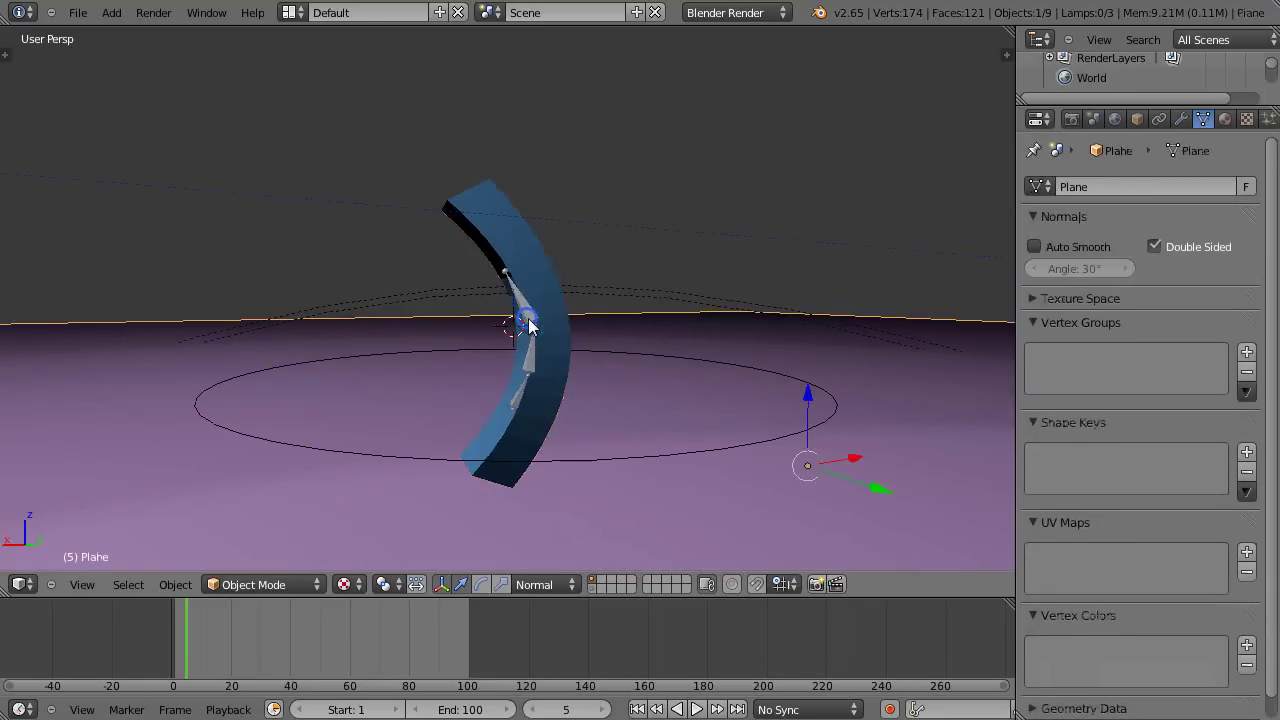
right_click(529, 321)
right_click(535, 324)
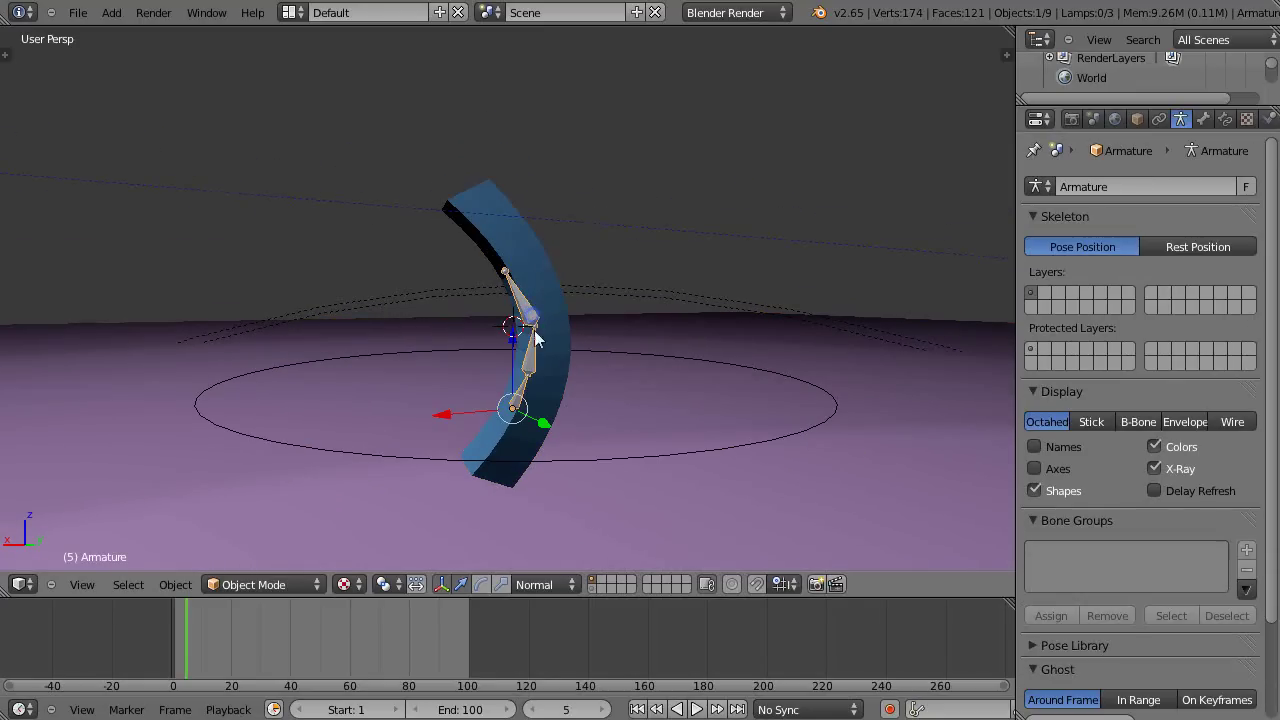
right_click(657, 458, "shift")
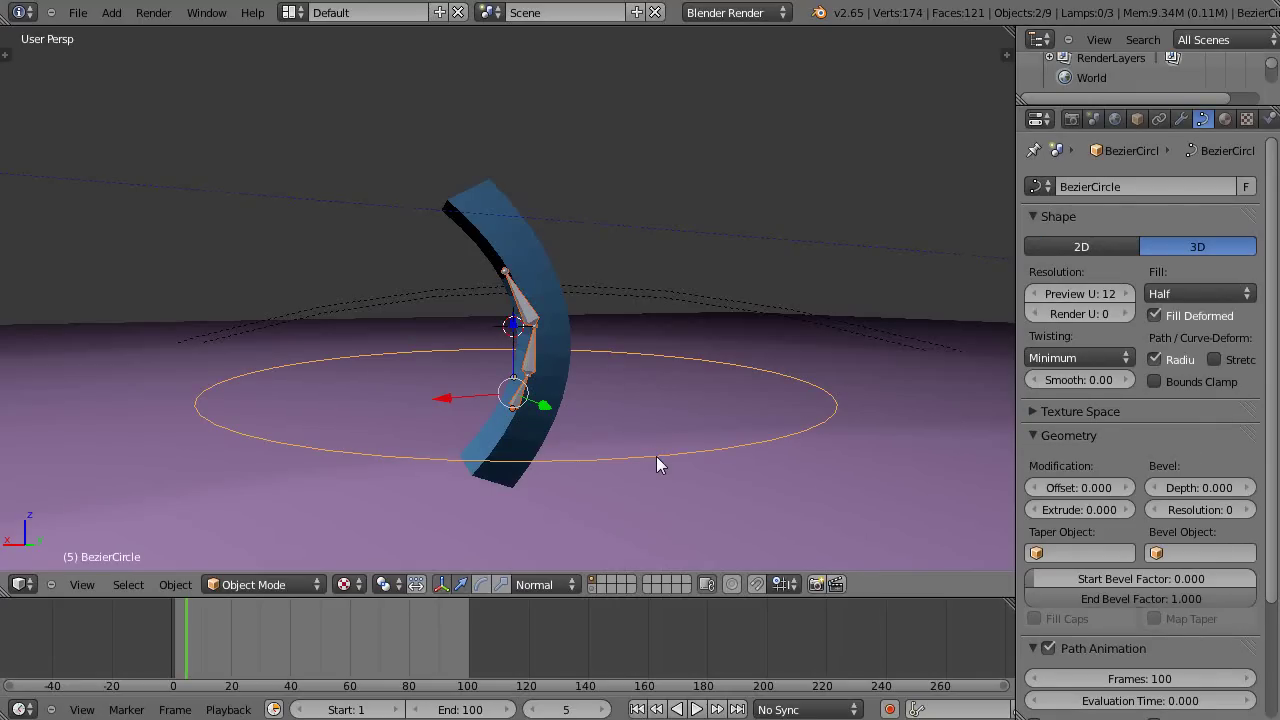
key("ctrl+p")
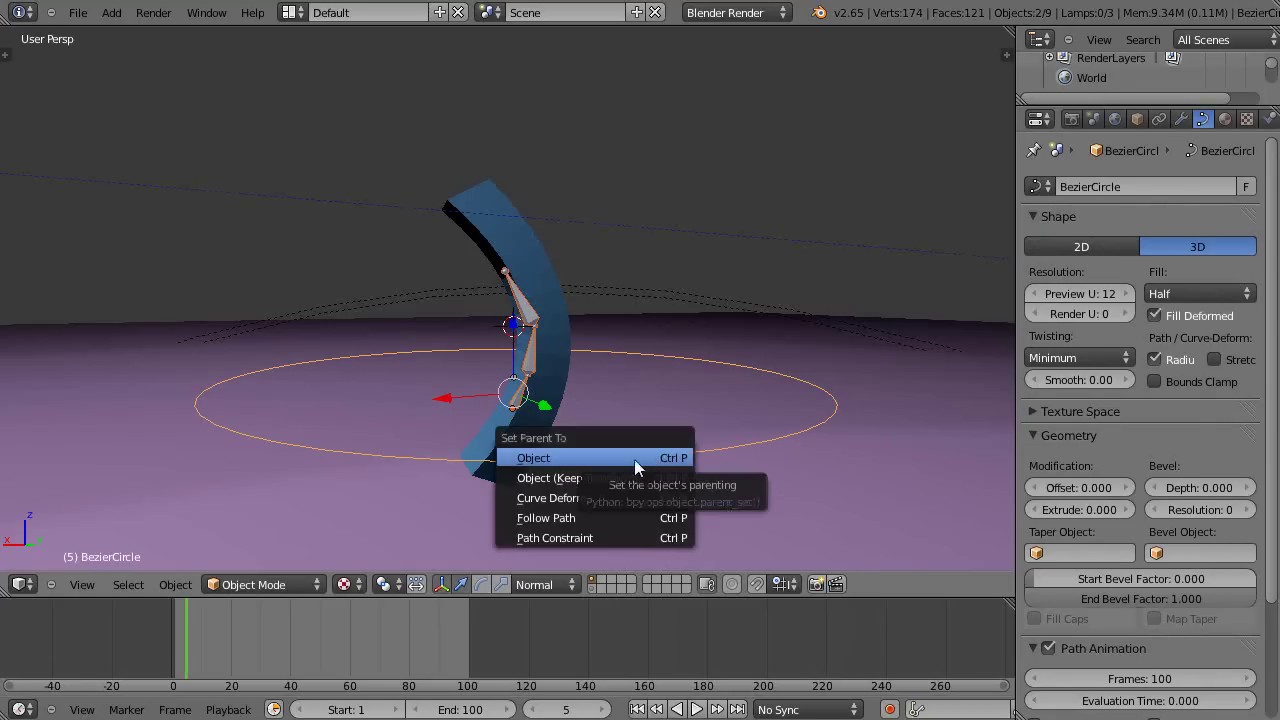
left_click(574, 518)
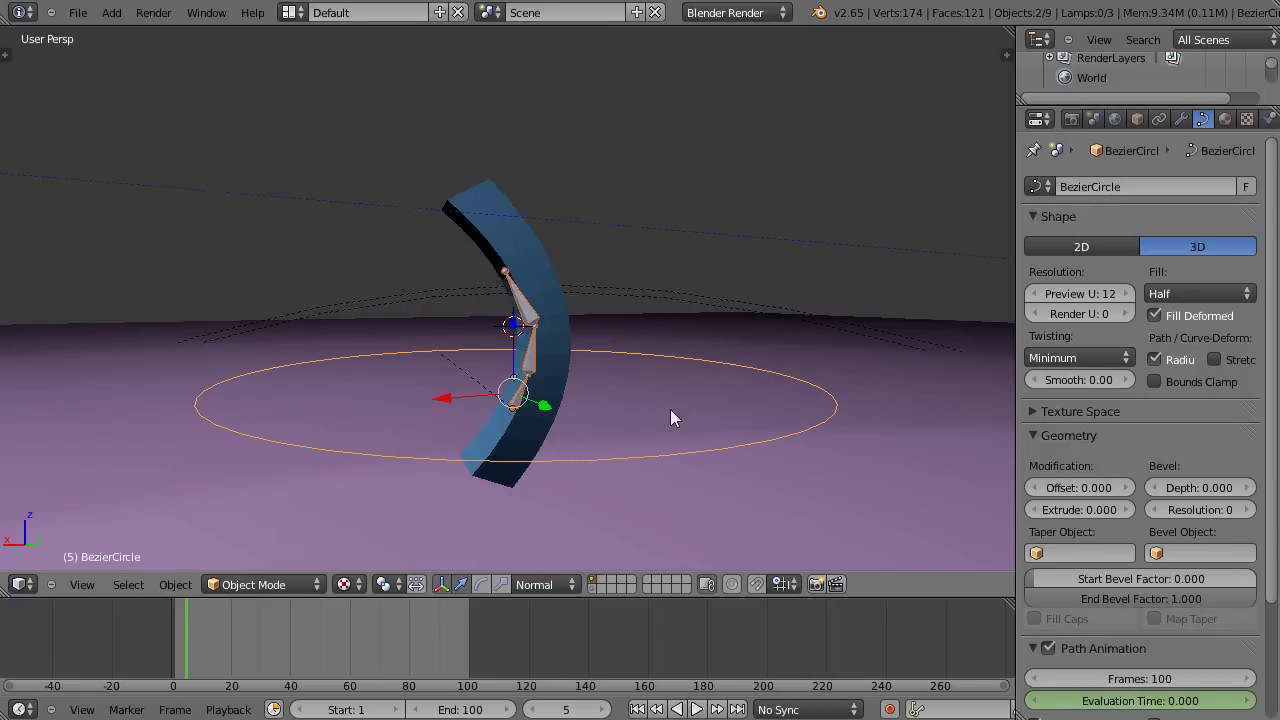
middle_click_drag(670, 418, 604, 428)
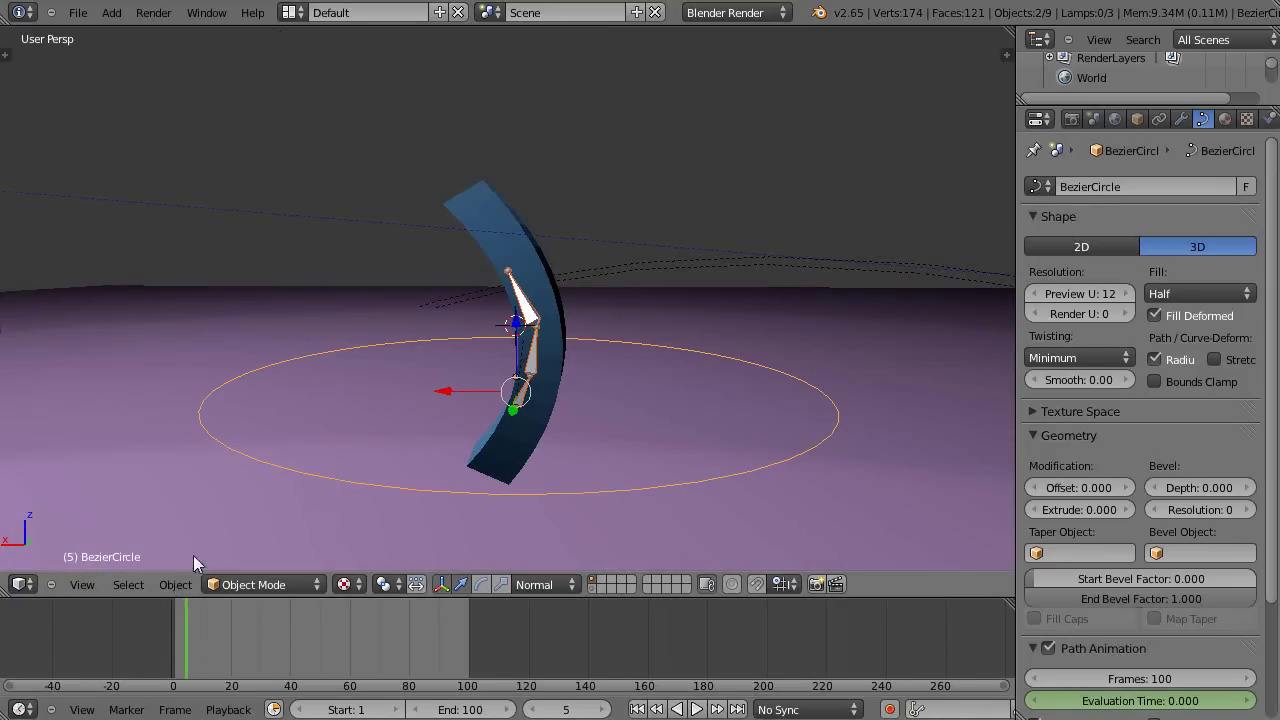
Play the animation and set the timeline End frame to 179.
key("alt+a")
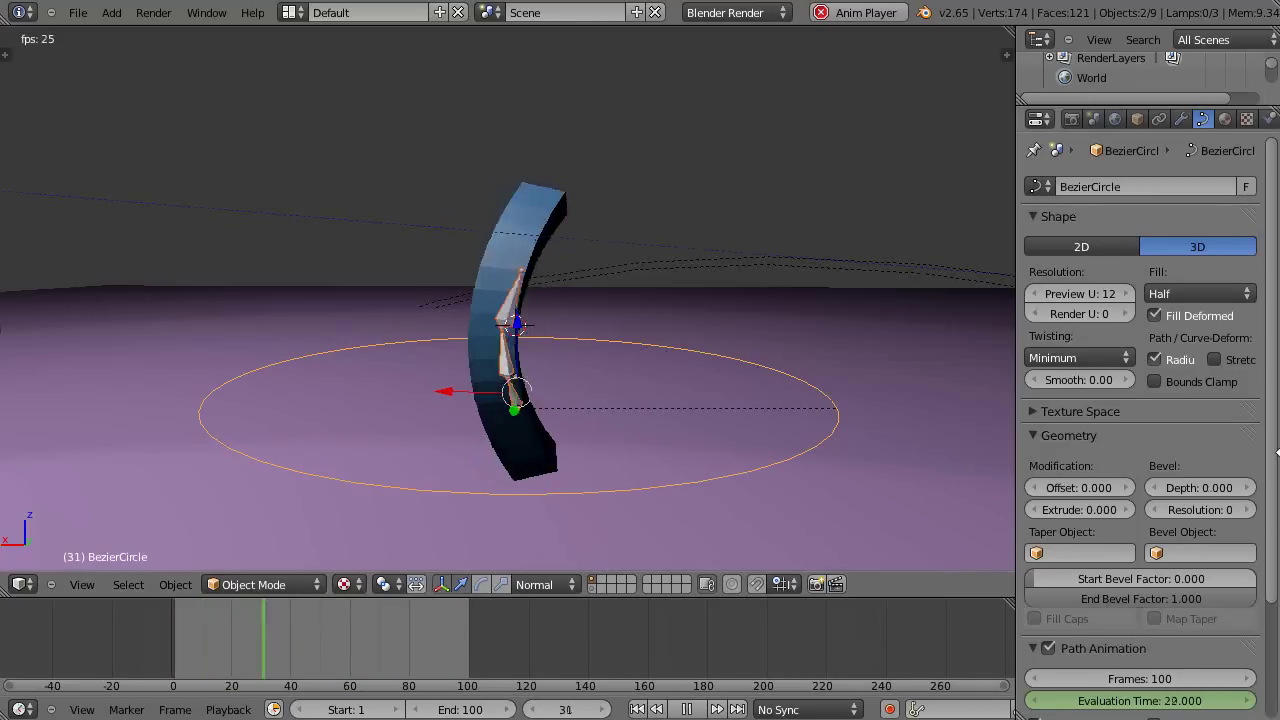
left_click_drag(1272, 443, 1271, 525)
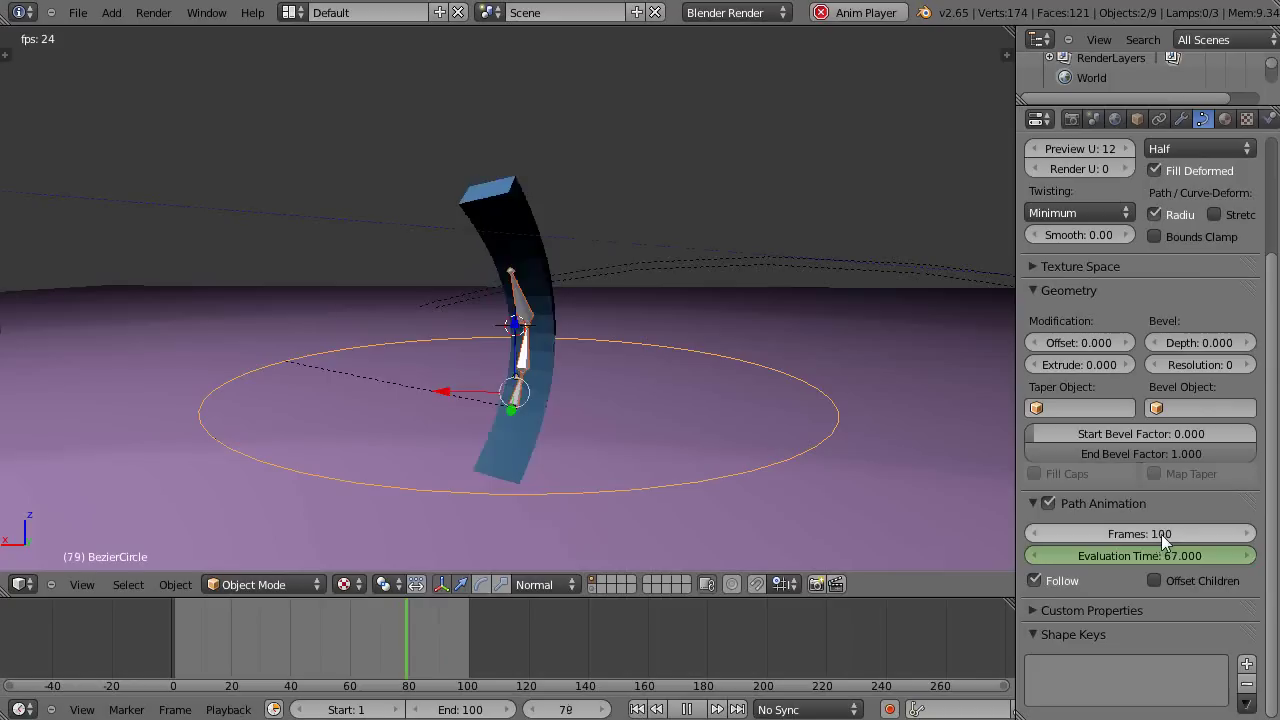
left_click(648, 668)
left_click_drag(423, 709, 488, 712)
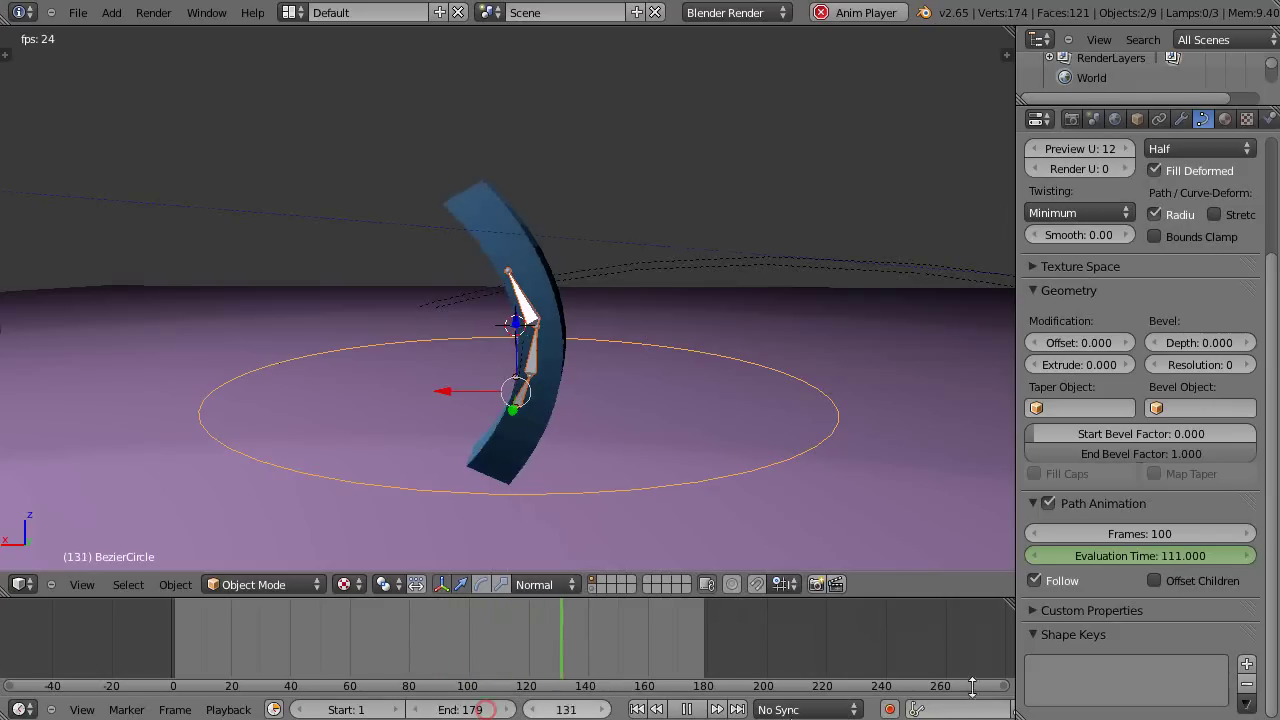
Set the Bezier circle's Path Animation Frames to 180.
left_click(1157, 537)
type("1")
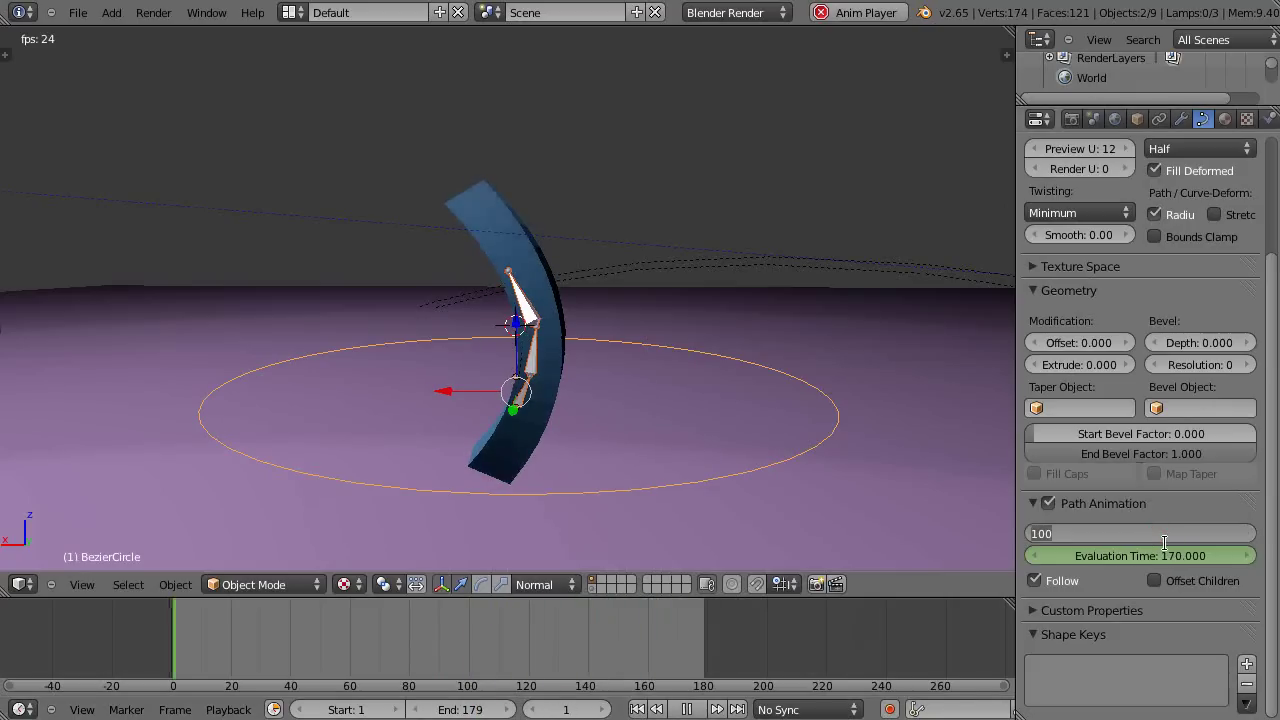
type("80")
key("Return")
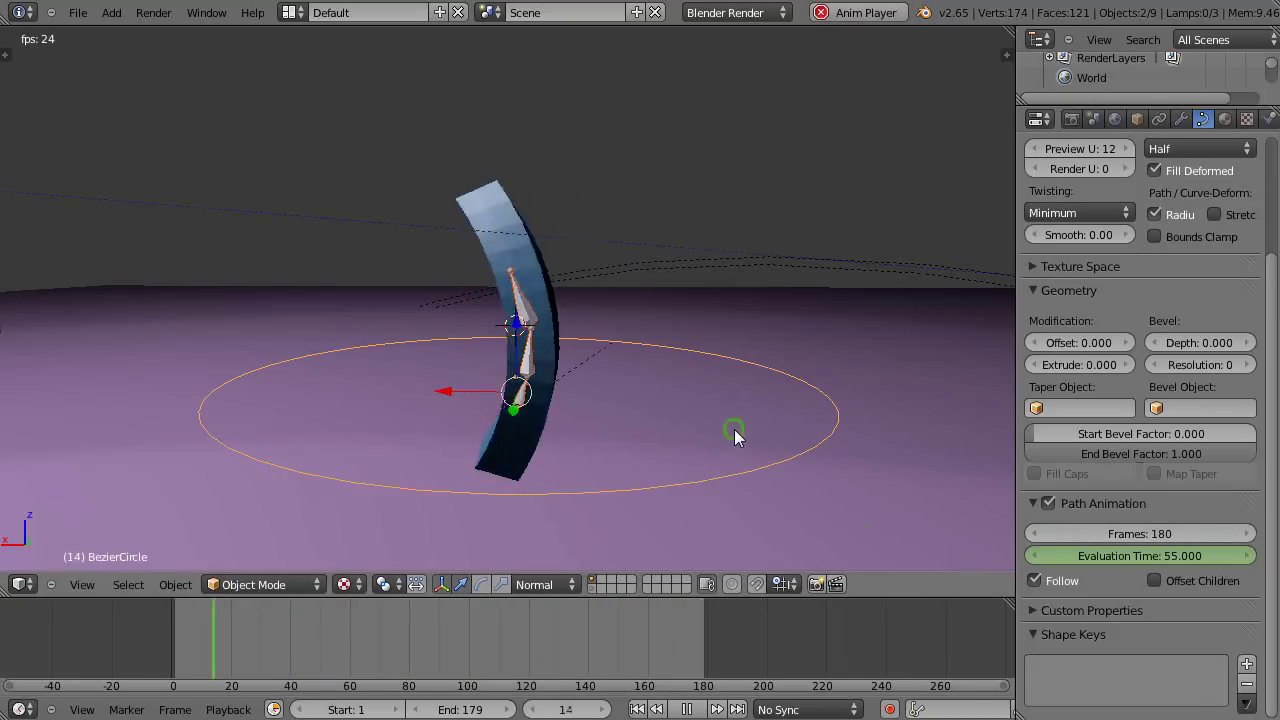
middle_click_drag(734, 429, 519, 316)
Select the armature, enter Pose Mode, and move Bone.002 so the bar arches deeper.
right_click(519, 316)
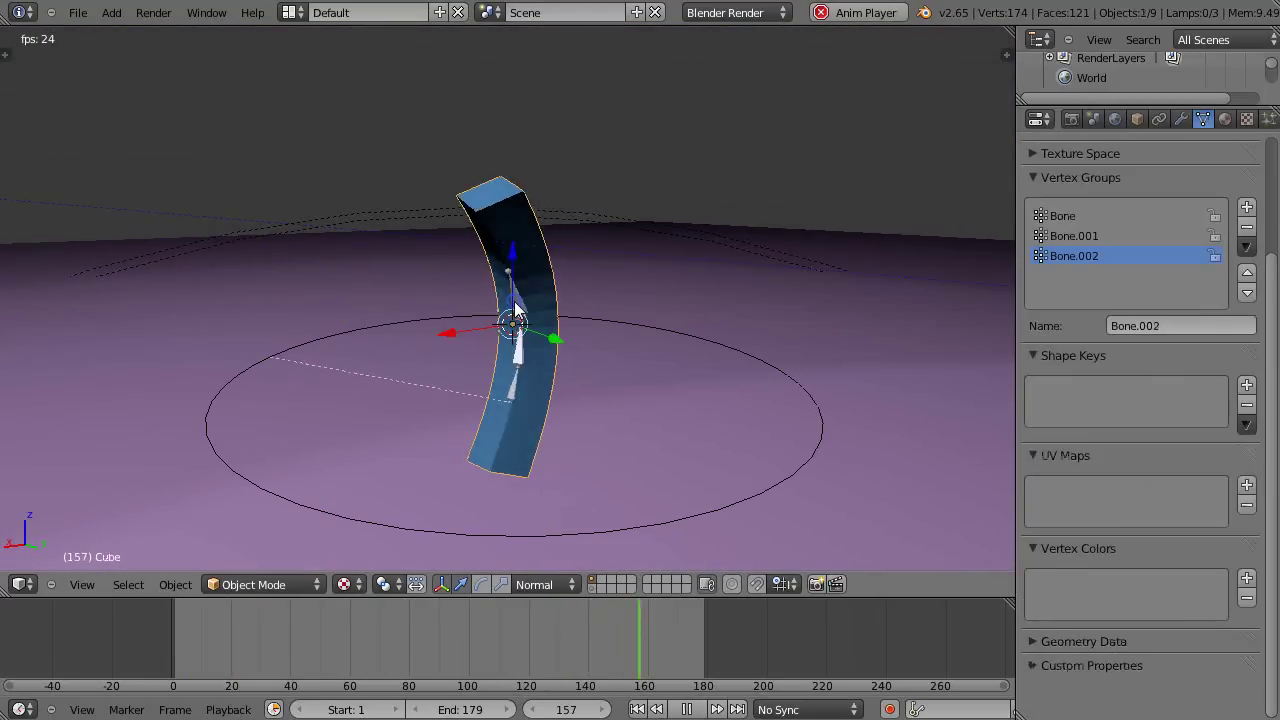
right_click(519, 315)
right_click(520, 312)
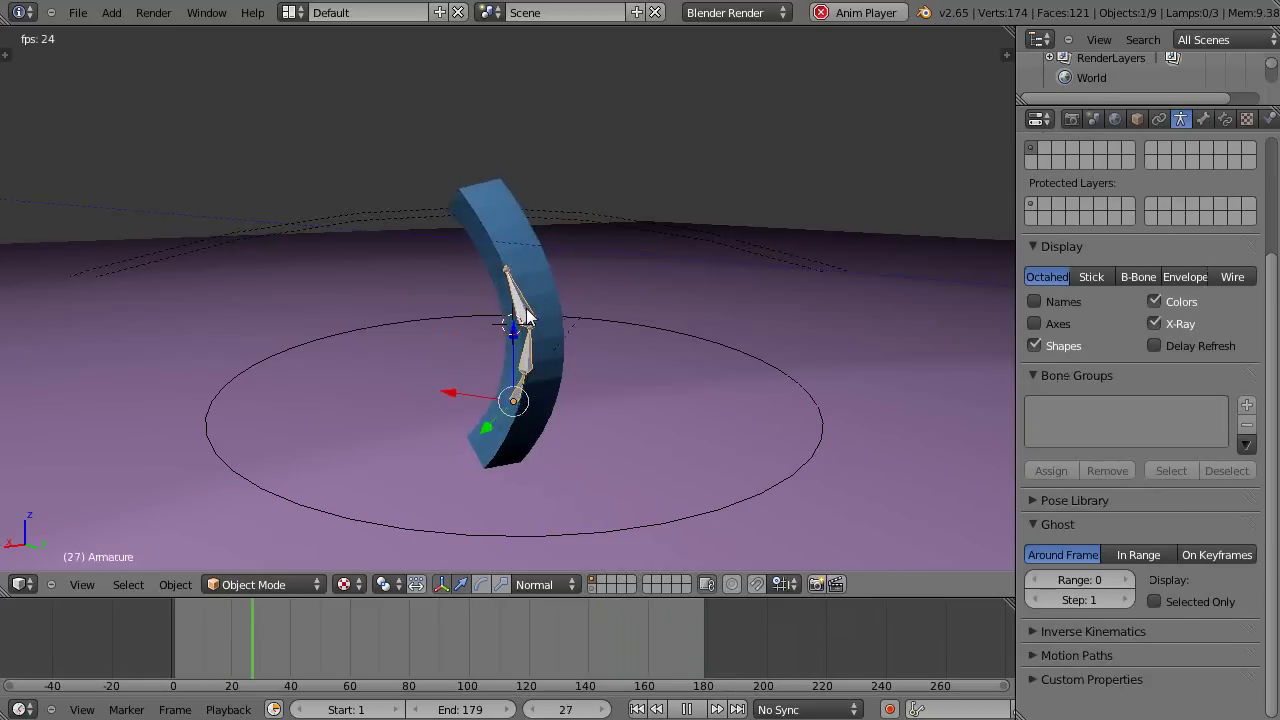
key("Tab")
key("ctrl+Tab")
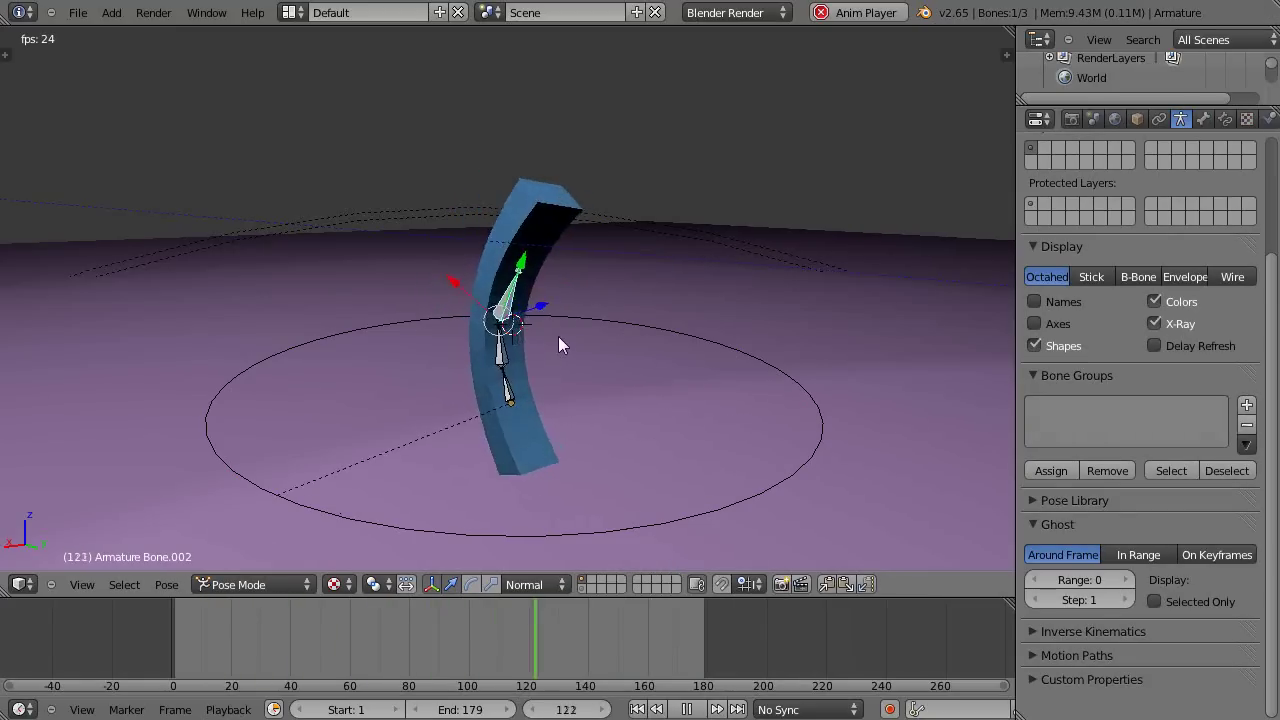
key("g")
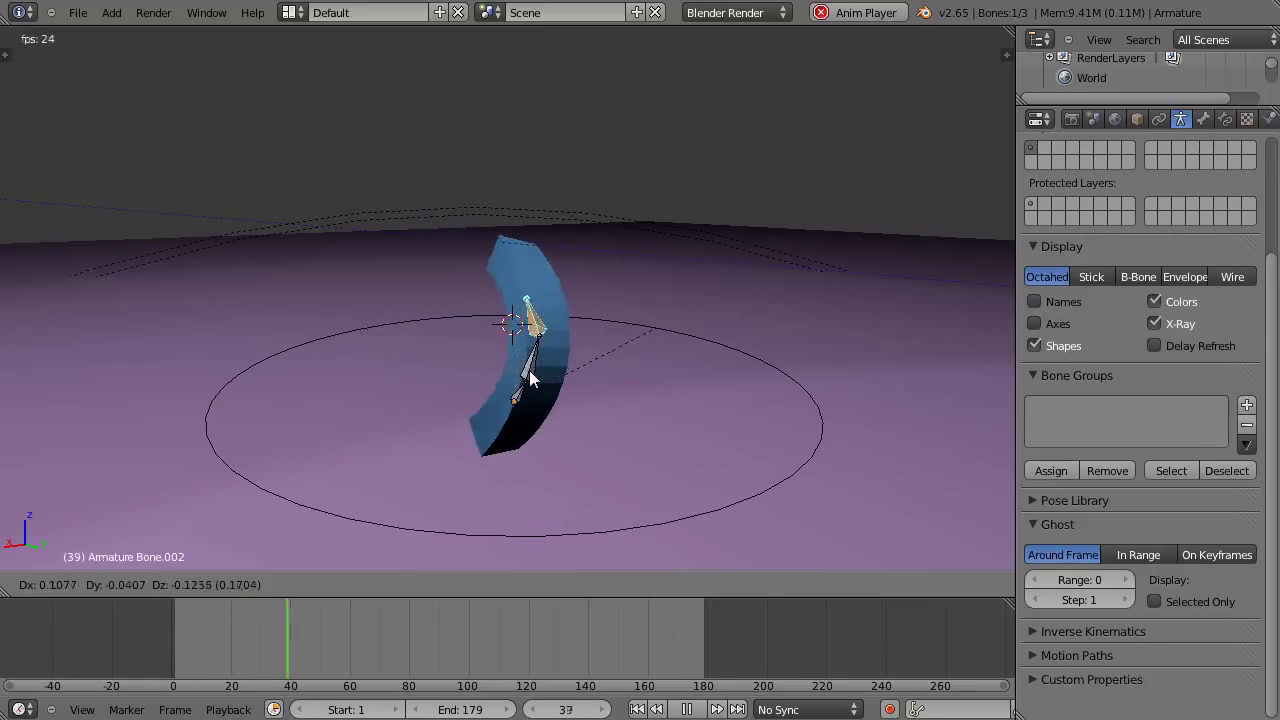
left_click(528, 380)
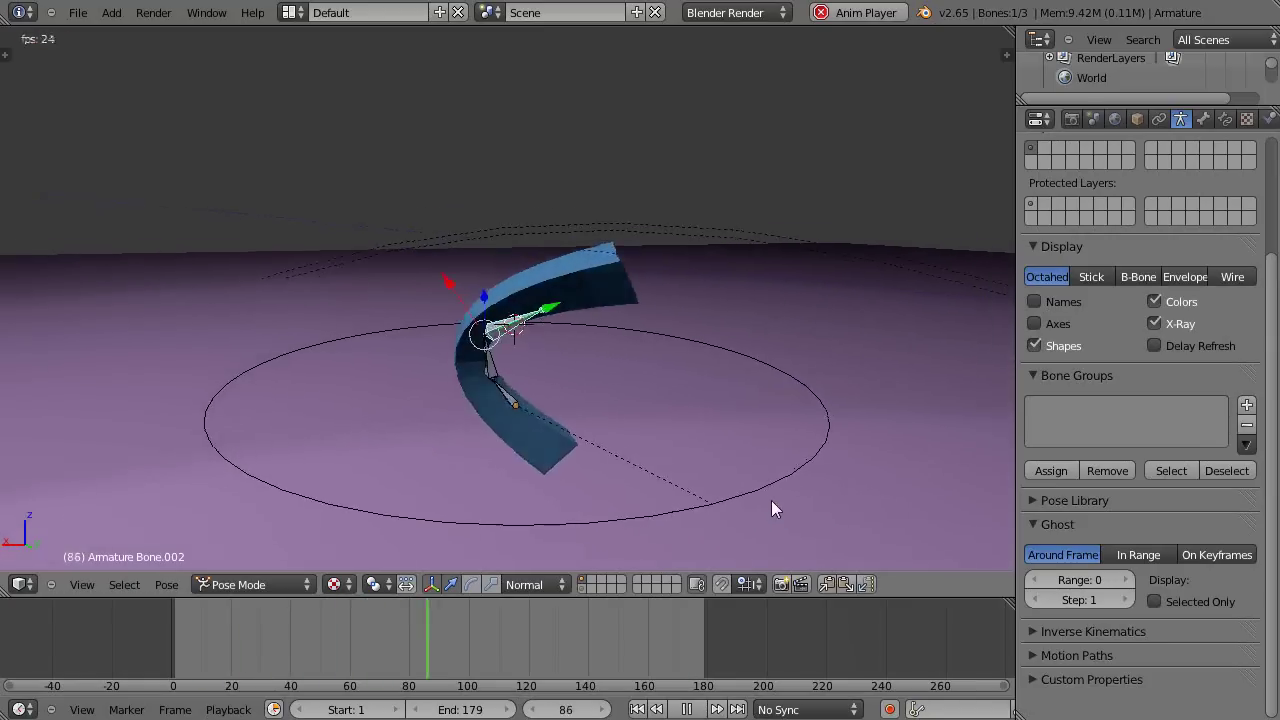